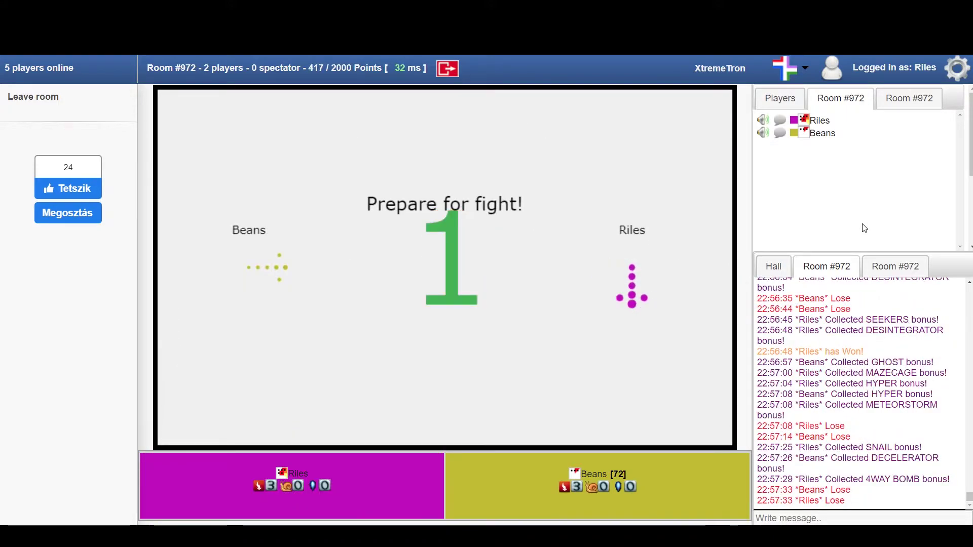
Step: U-turn Riles's cycle and zigzag it into a compact W shape
key("Left")
key("Up")
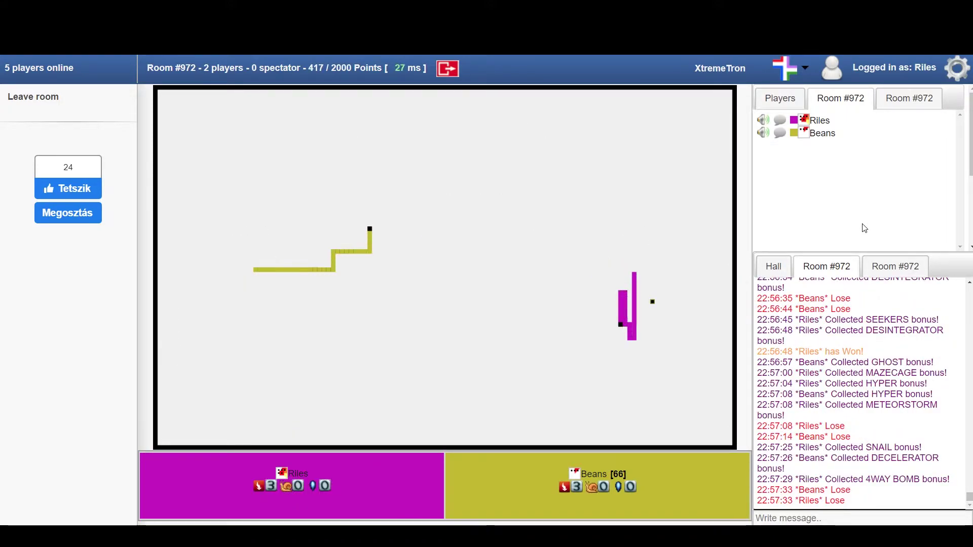
key("Left")
key("Down")
key("Left")
key("Up")
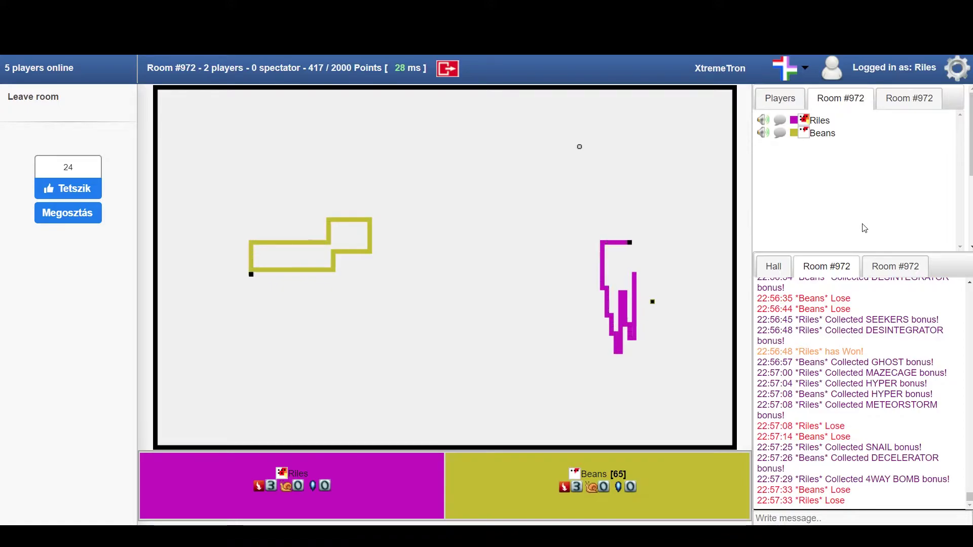
Step: Run Riles up and along the top into a bonus, then cut across Beans' path
key("Up")
key("Right")
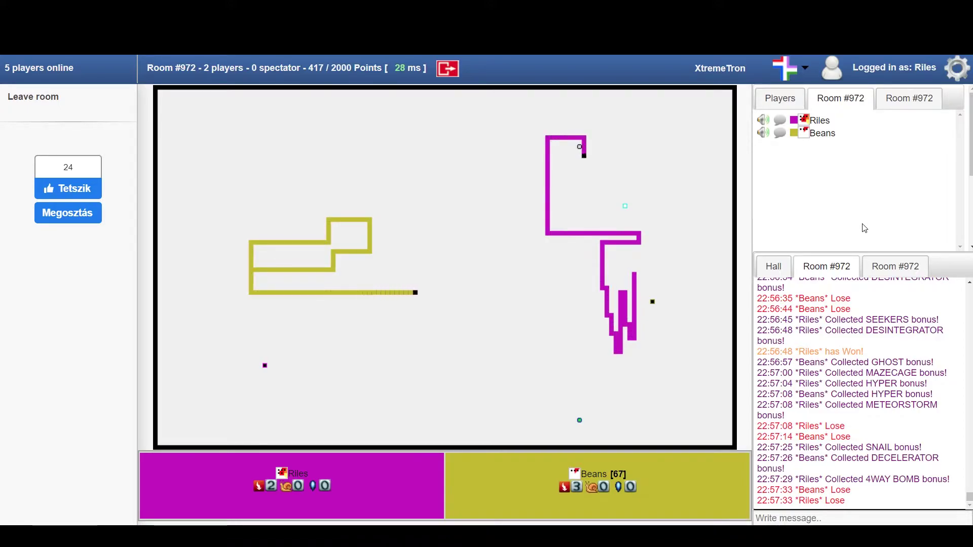
key("Right")
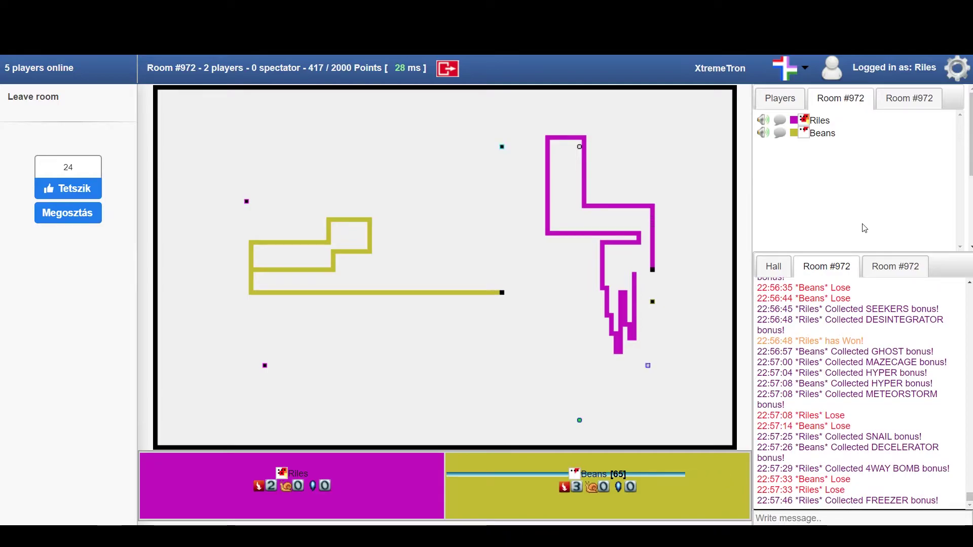
key("Up")
key("Left")
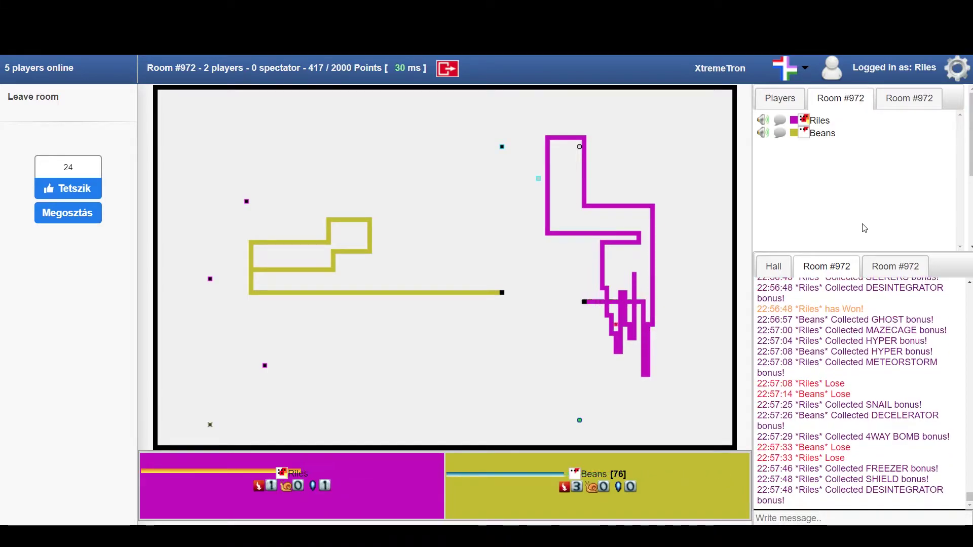
key("Up")
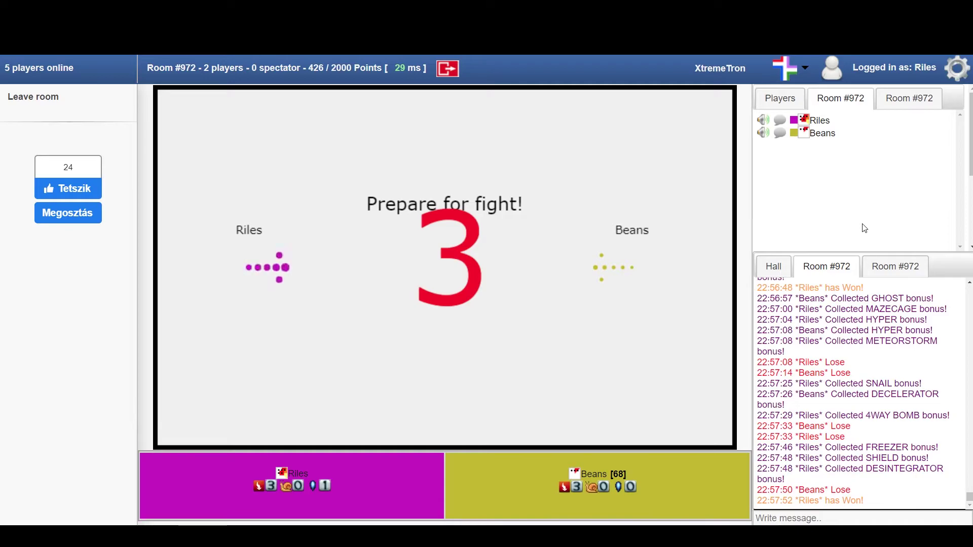
Step: Climb Riles up-right in a staircase, cross left along the top, then bounce right off the left wall
key("Up")
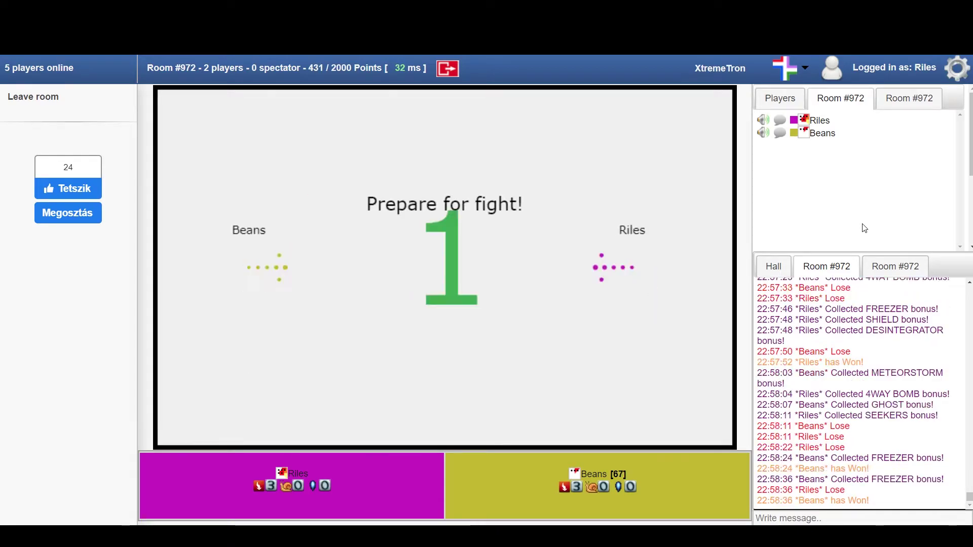
key("Right")
key("Up")
key("Right")
key("Up")
key("Right")
key("Up")
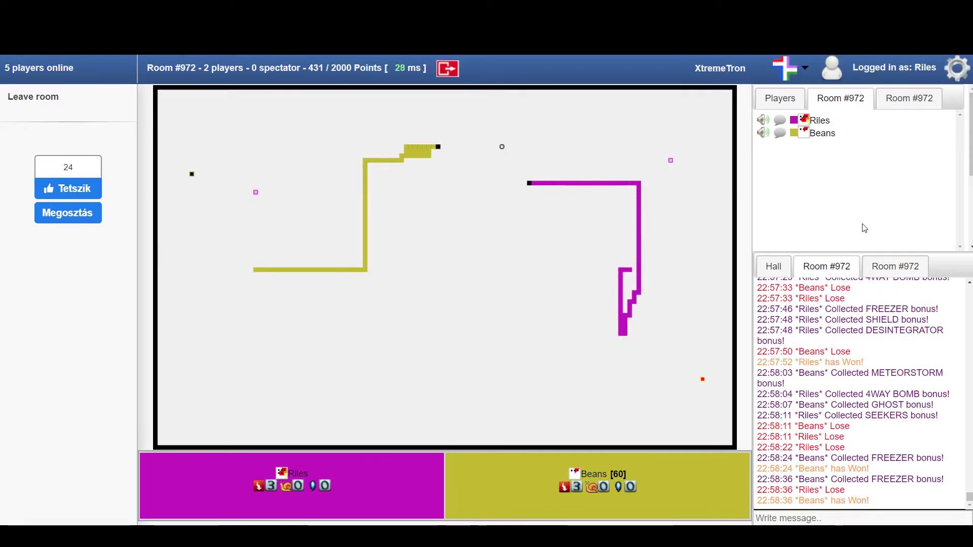
key("Left")
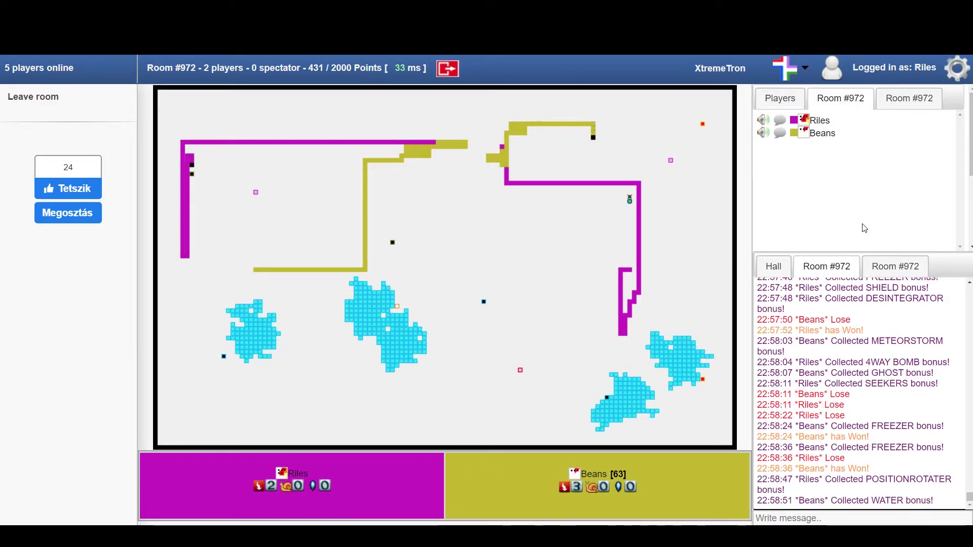
key("Right")
key("Up")
key("Right")
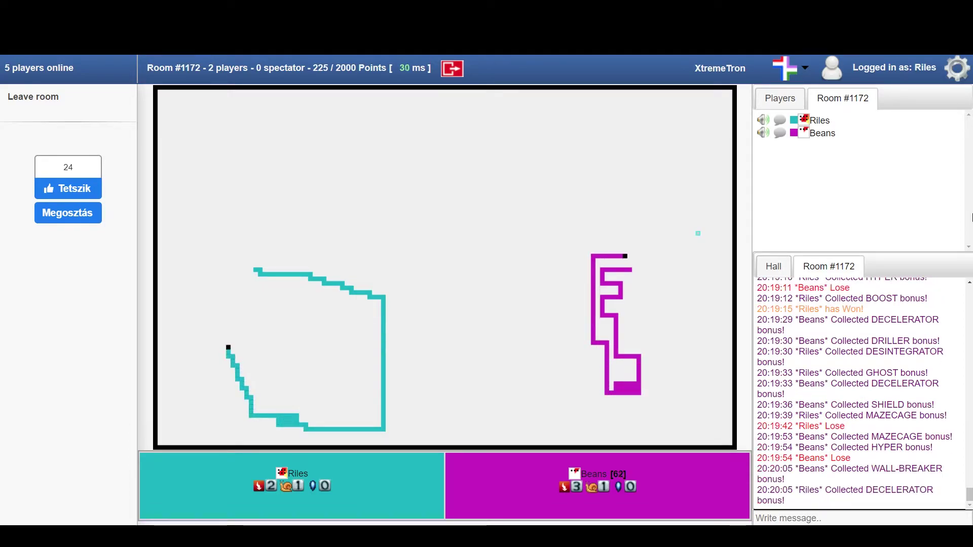
Step: Weave the cyan cycle up, right and down around the centre top
key("Up")
key("Right")
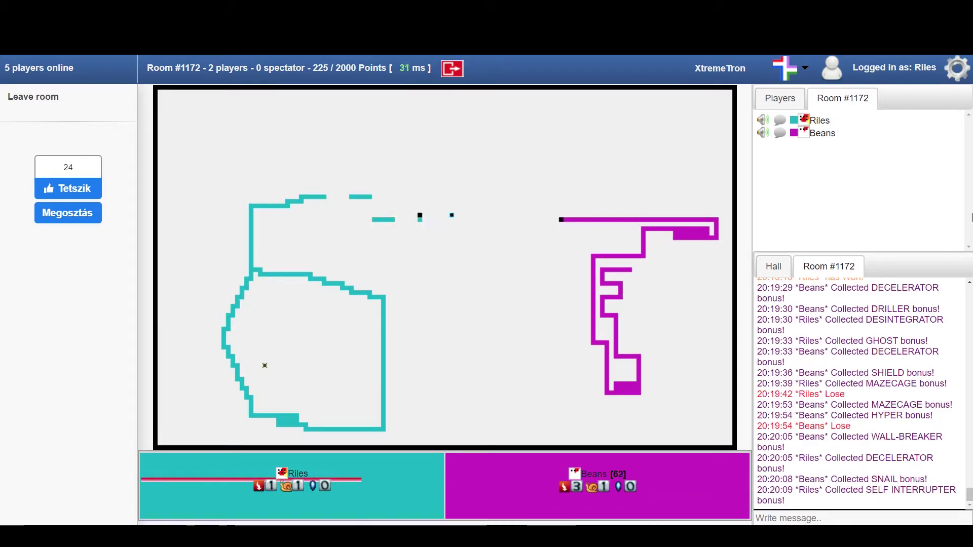
key("Down")
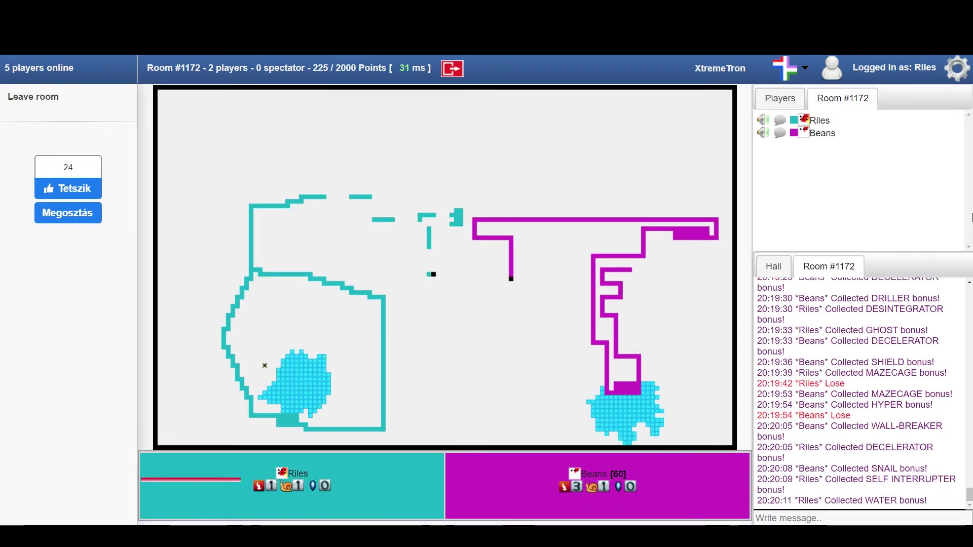
key("Right")
key("Down")
key("Right")
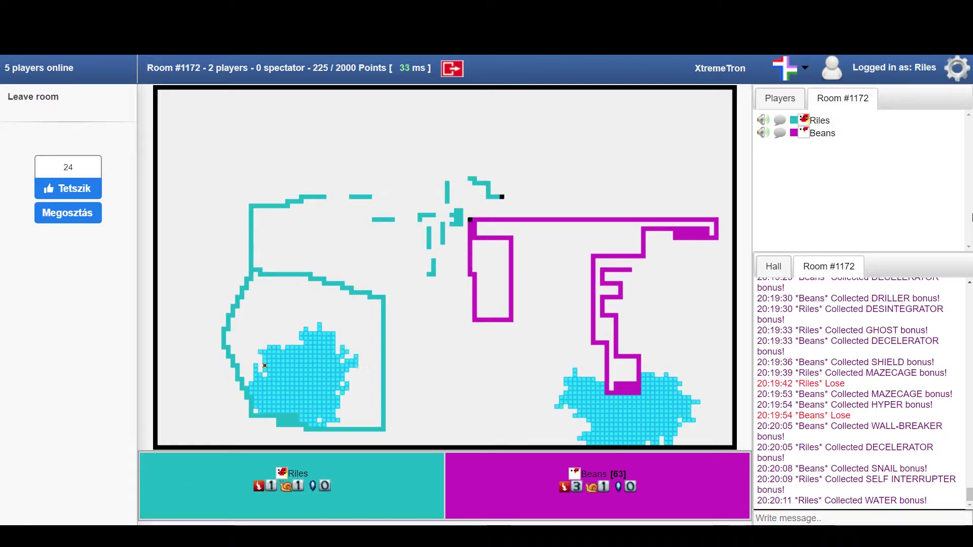
Step: Loop the cyan cycle up, left and down until it closes the loop
key("Up")
key("Left")
key("Down")
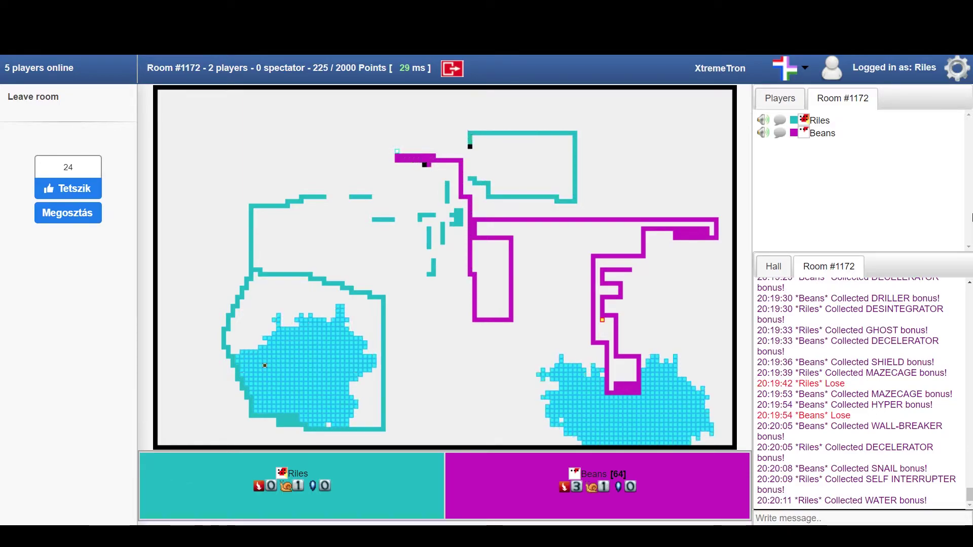
key("Left")
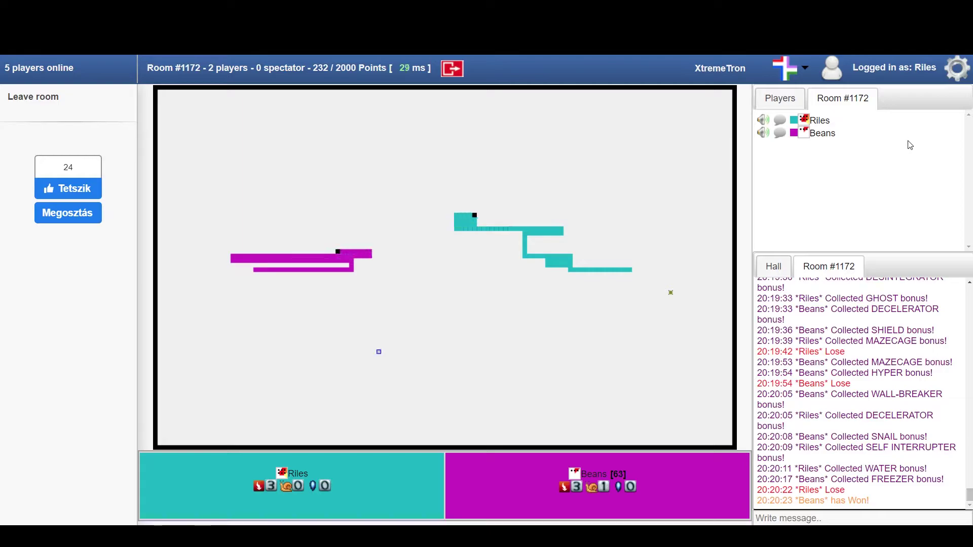
Step: Steer the cyan cycle down and right to collect the bonuses
key("Left")
key("Down")
key("Right")
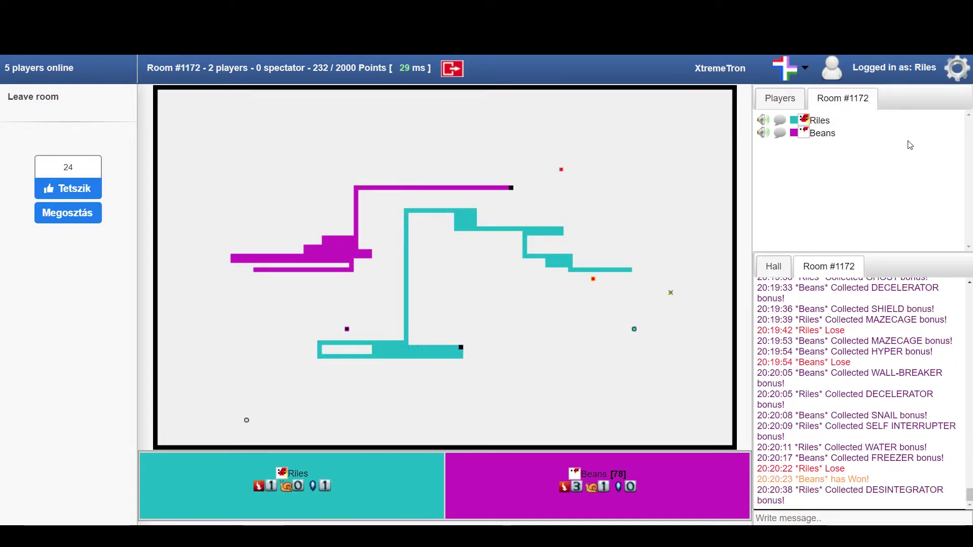
key("Down")
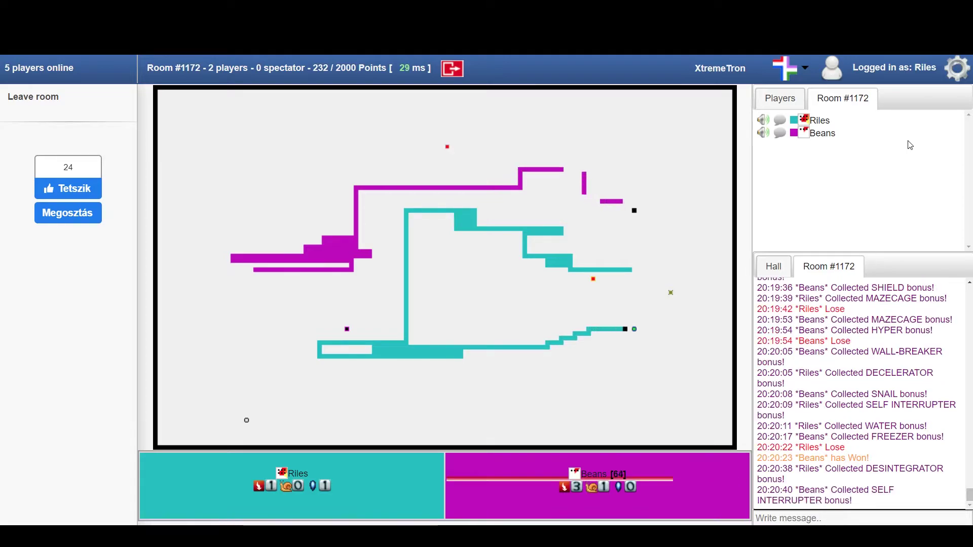
key("Right")
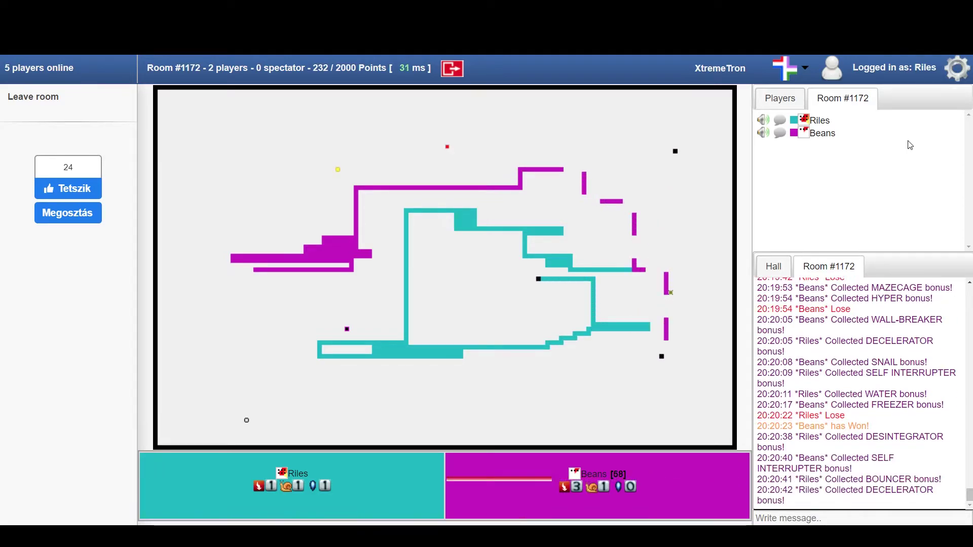
Step: Cross the cycle through the middle, climb the right side, then head left across the top
key("Up")
key("Right")
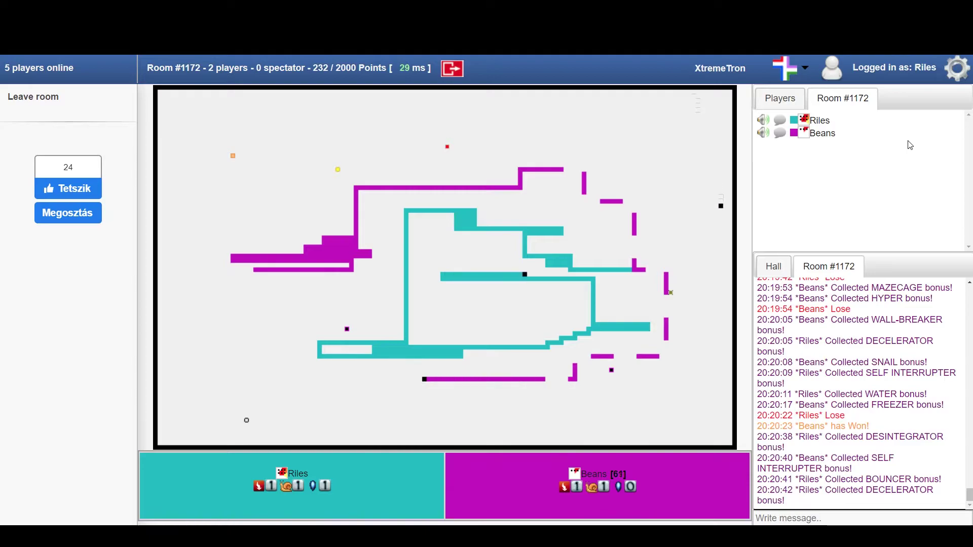
key("Right")
key("Down")
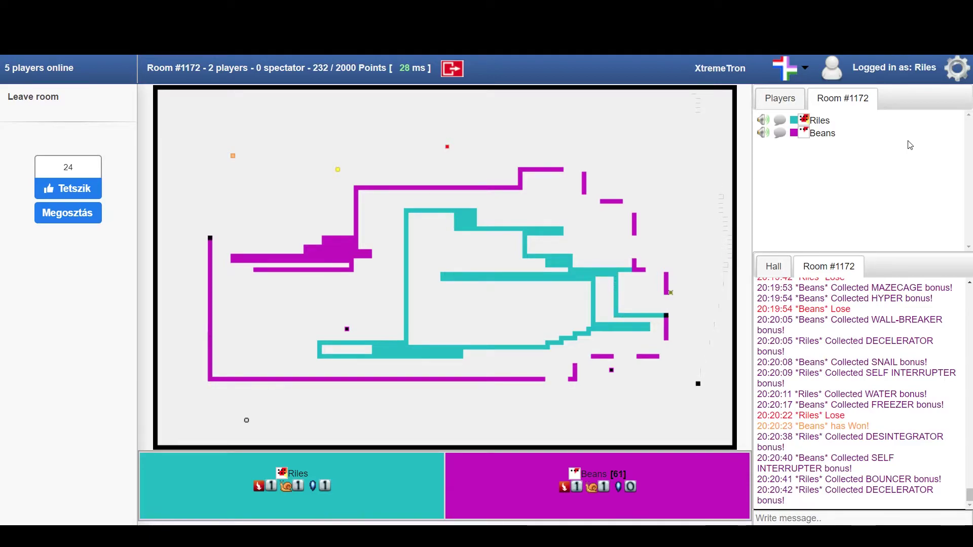
key("Up")
key("Left")
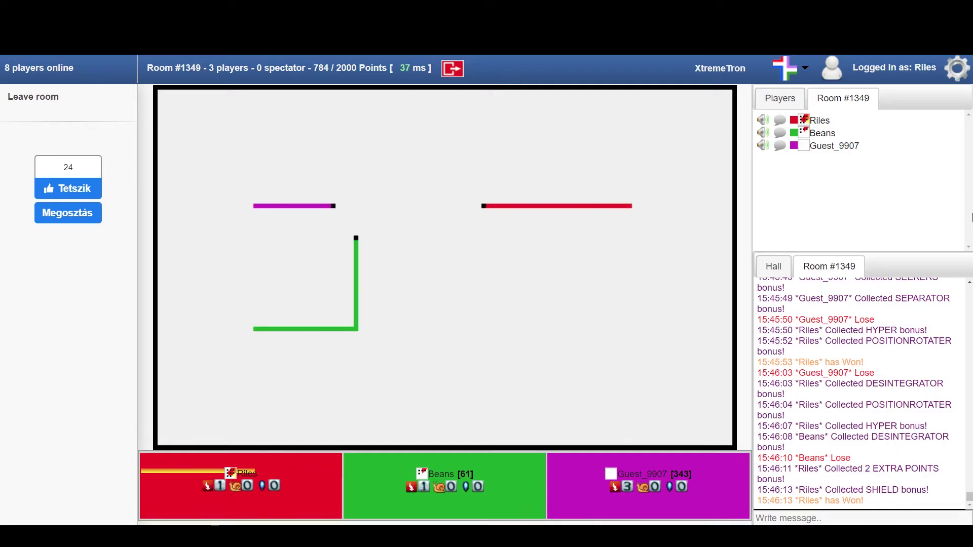
Step: Run the red cycle up, right along the top, then down as both opponents crash
key("Up")
key("Right")
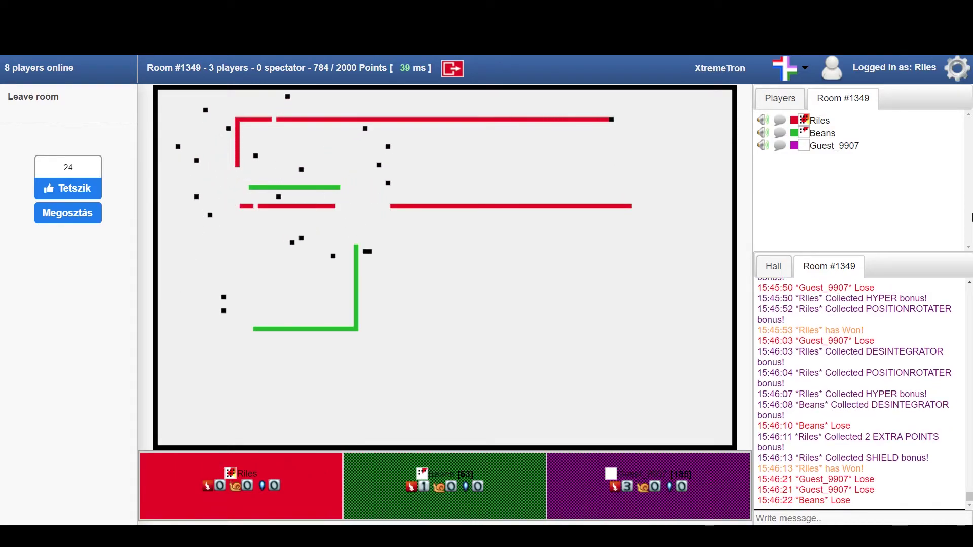
key("Down")
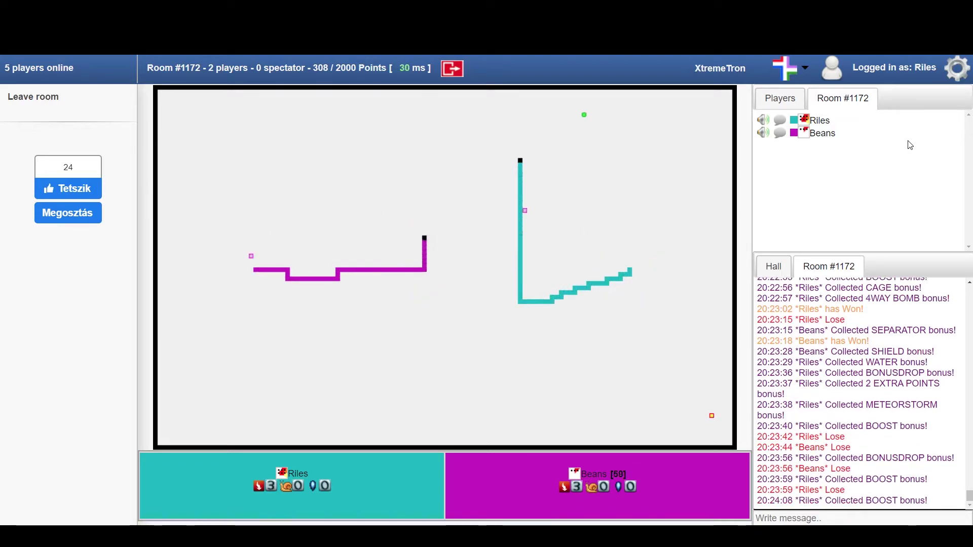
Step: Weave the cyan cycle right, up and left near the top wall
key("Right")
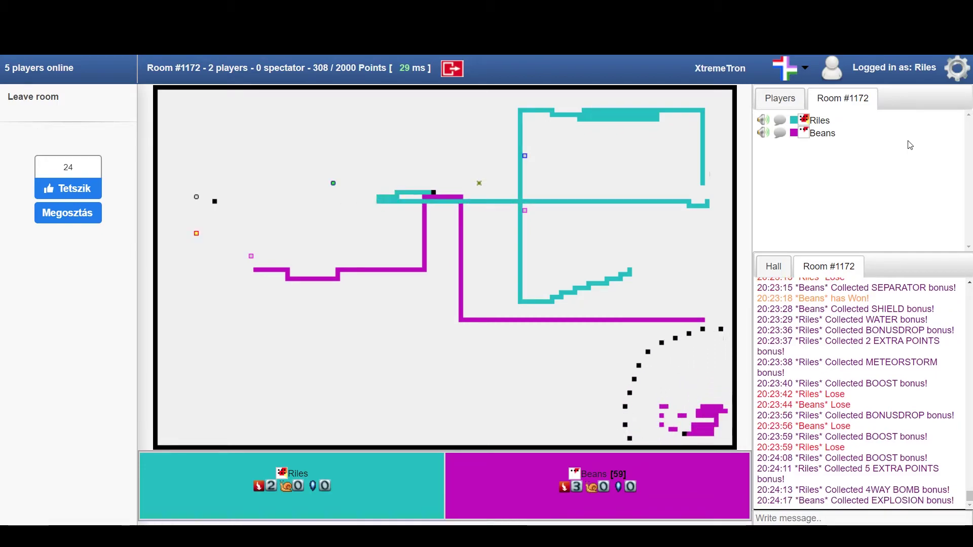
key("Up")
key("Left")
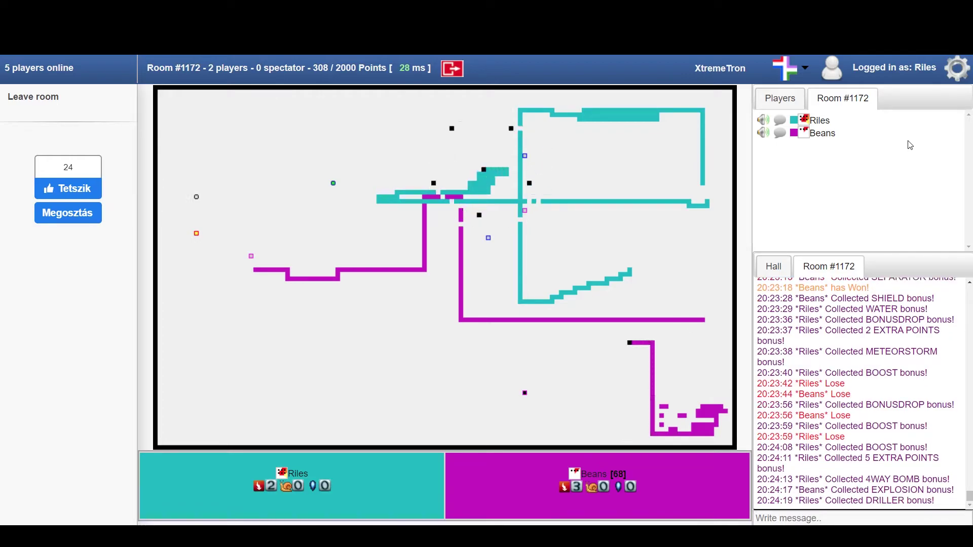
key("Up")
key("Right")
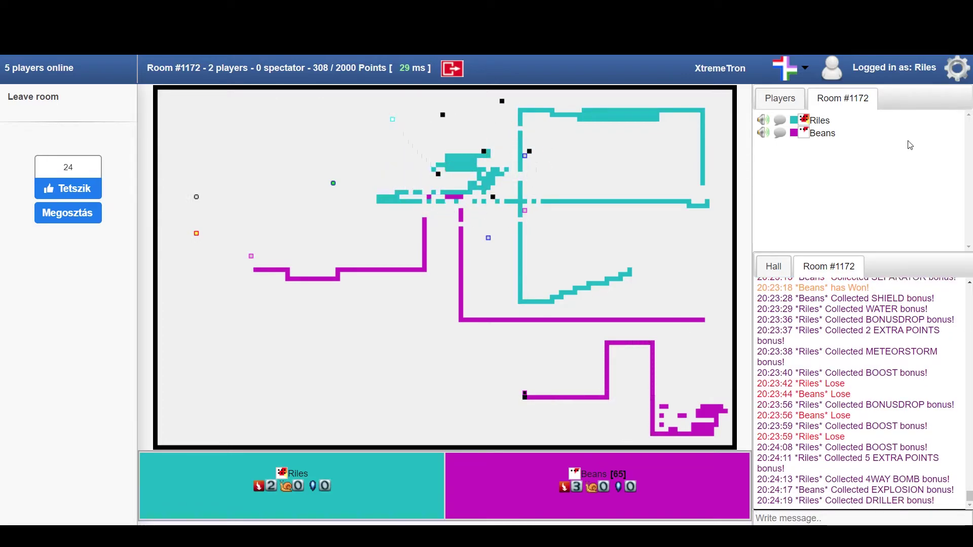
Step: Climb near top centre, head left along the top, then drop into a bonus
key("Left")
key("Up")
key("Left")
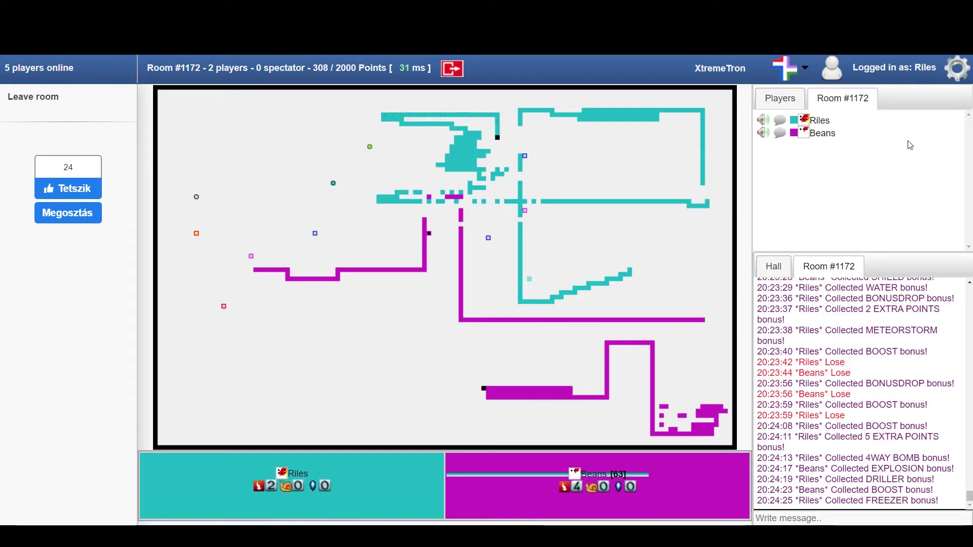
key("Down")
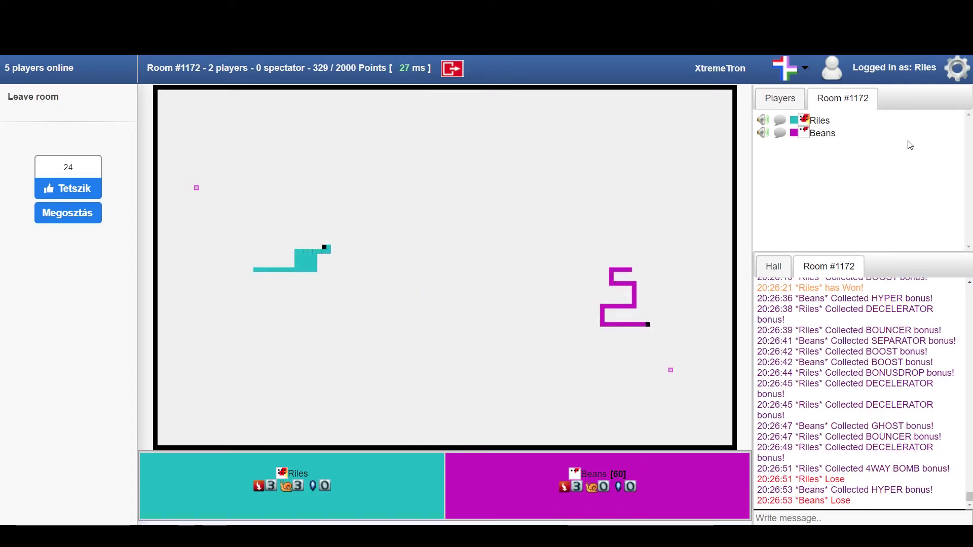
Step: Swing around the corner down and left, reach the BOOST bonus, and cut Beans off upward
key("Right")
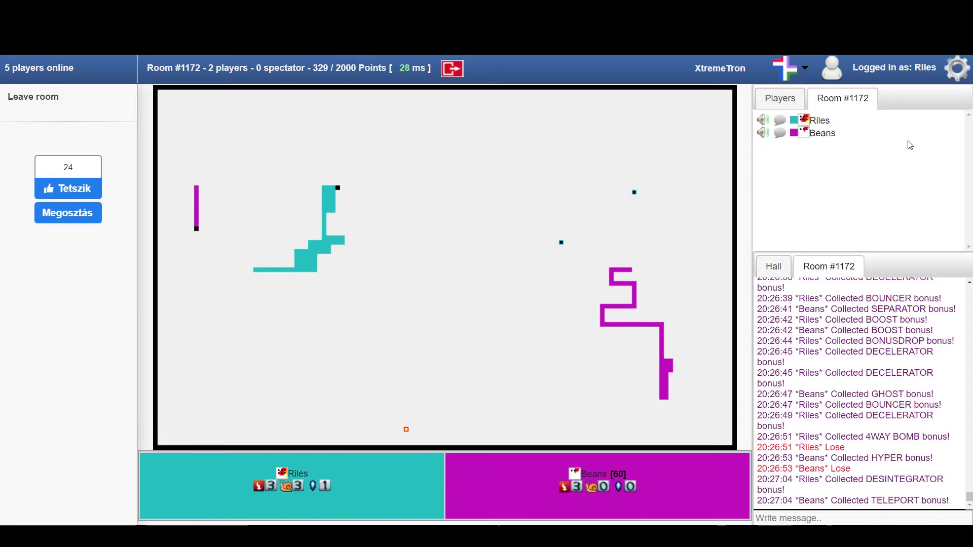
key("Down")
key("Right")
key("Down")
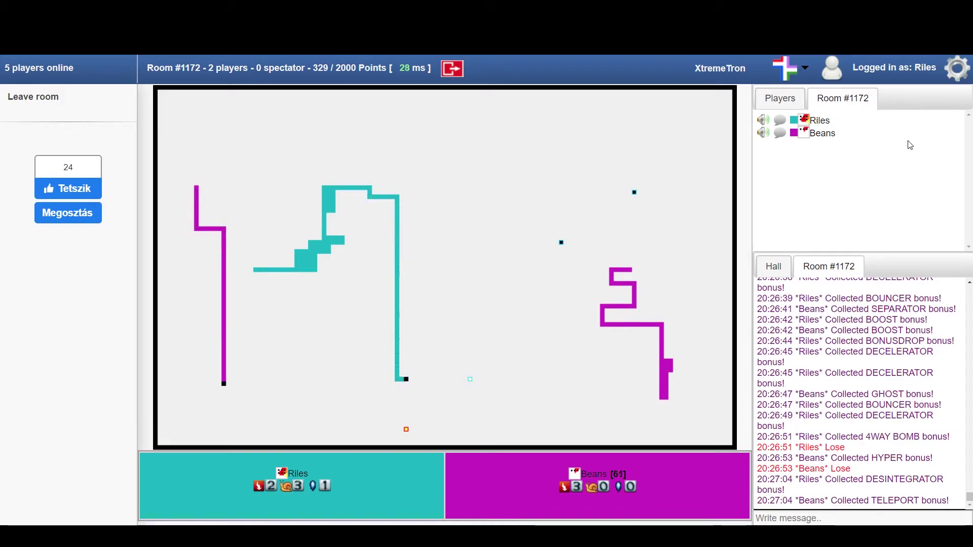
key("Down")
key("Left")
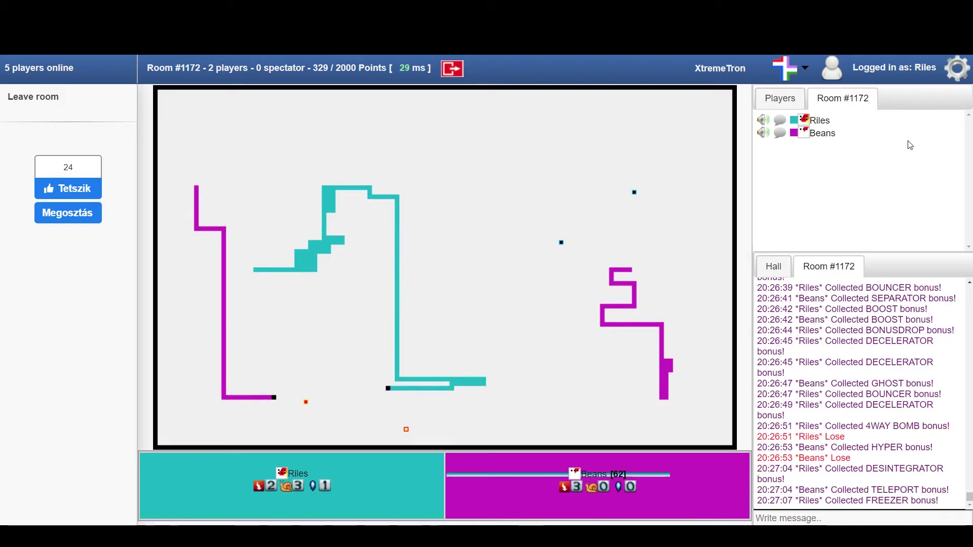
key("Down")
key("Right")
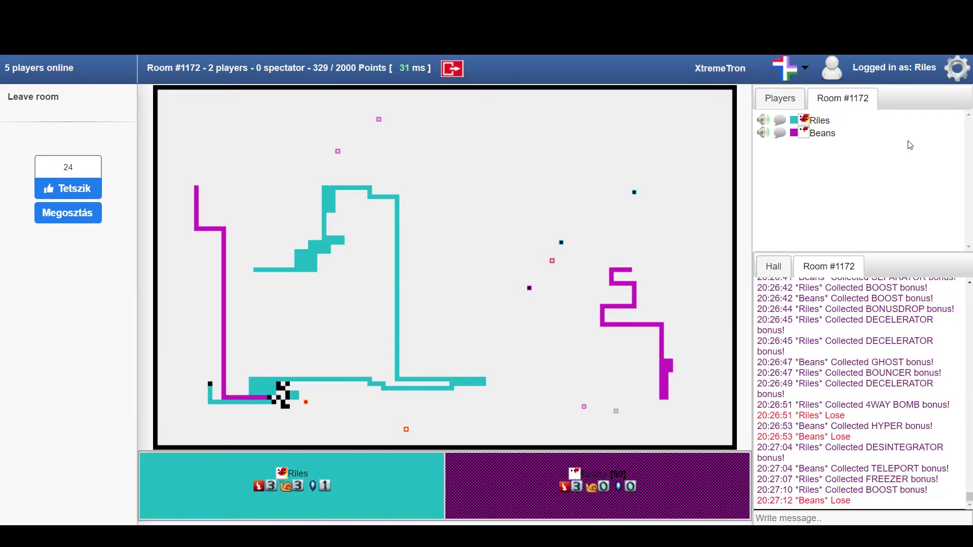
key("Up")
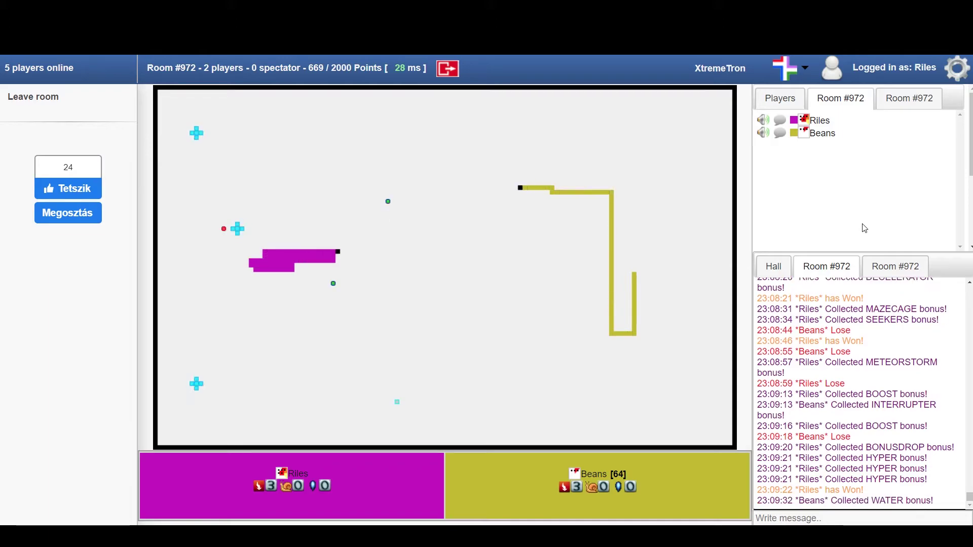
Step: Start the round swerving down and back, then turn down, right and up
key("Up")
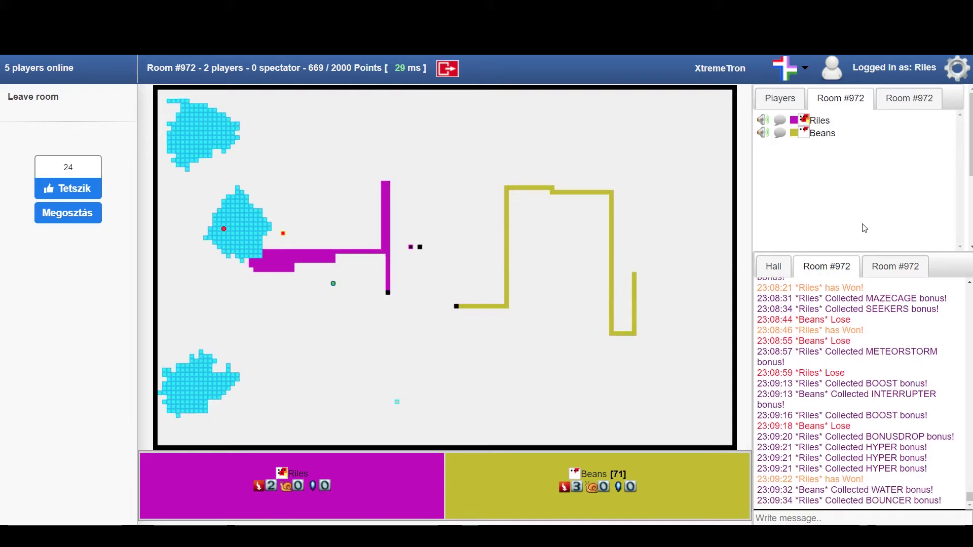
key("Left")
key("Up")
key("Down")
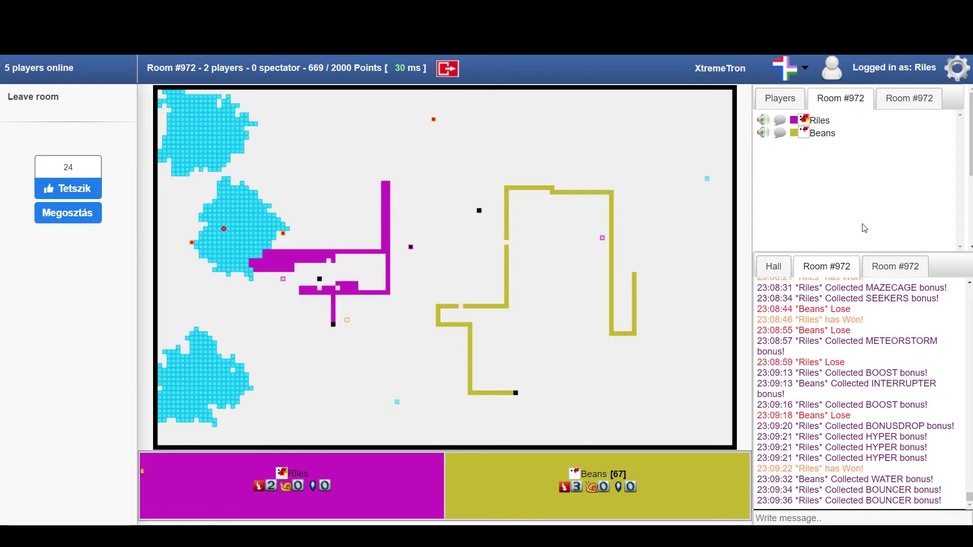
key("Right")
key("Up")
Step: Zigzag along the bottom and back up, then turn up and right until crashing
key("Right")
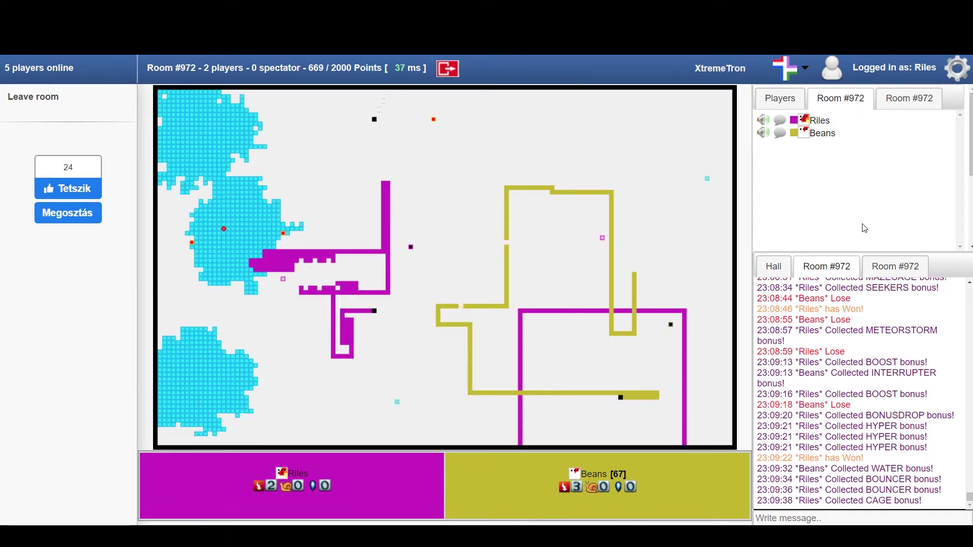
key("Down")
key("Left")
key("Down")
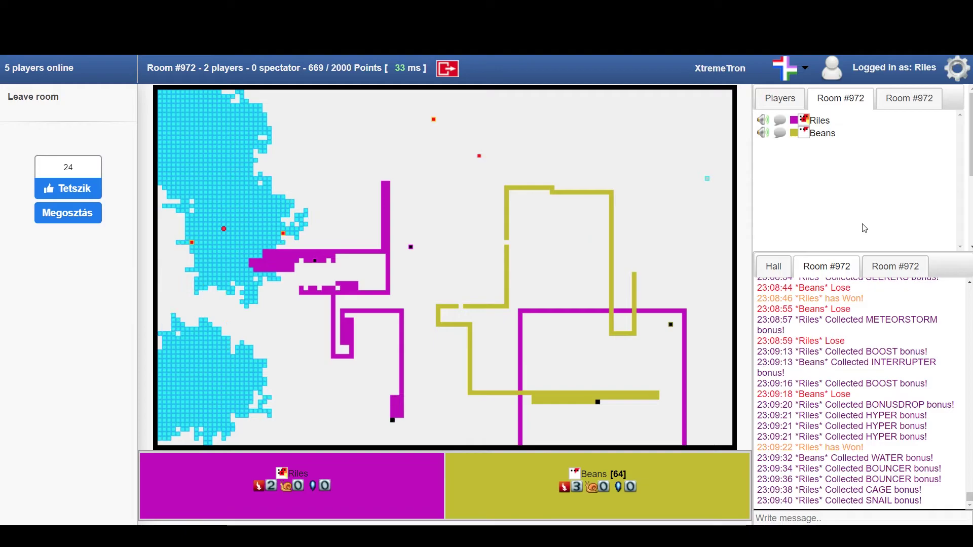
key("Right")
key("Up")
key("Right")
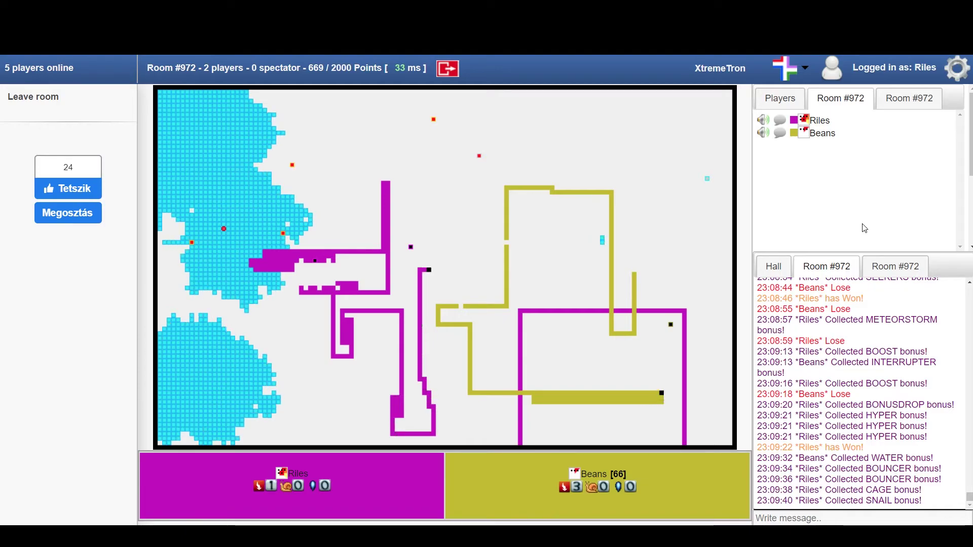
key("Up")
key("Right")
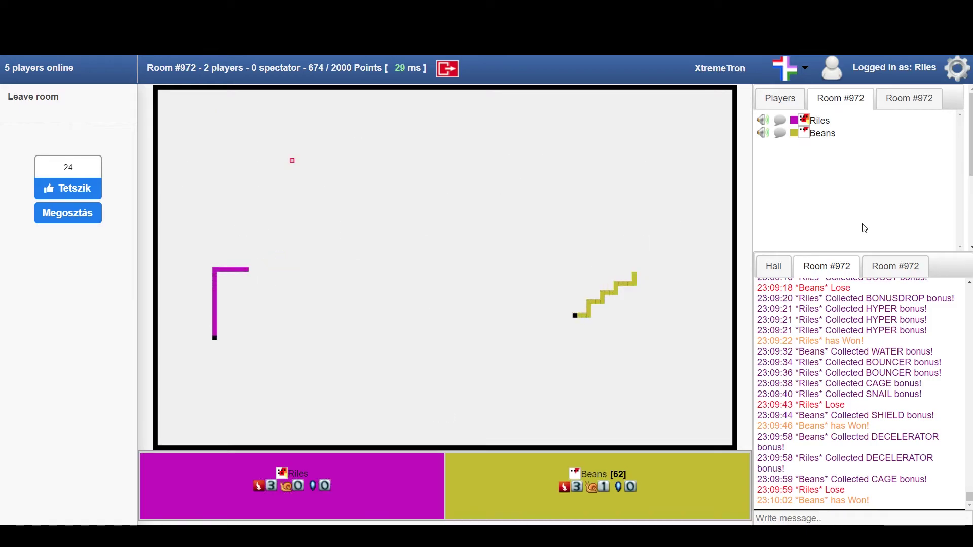
Step: Trap Beans in two rounds: reverse down and left to box them in, then turn up and left near the top
key("Right")
key("Up")
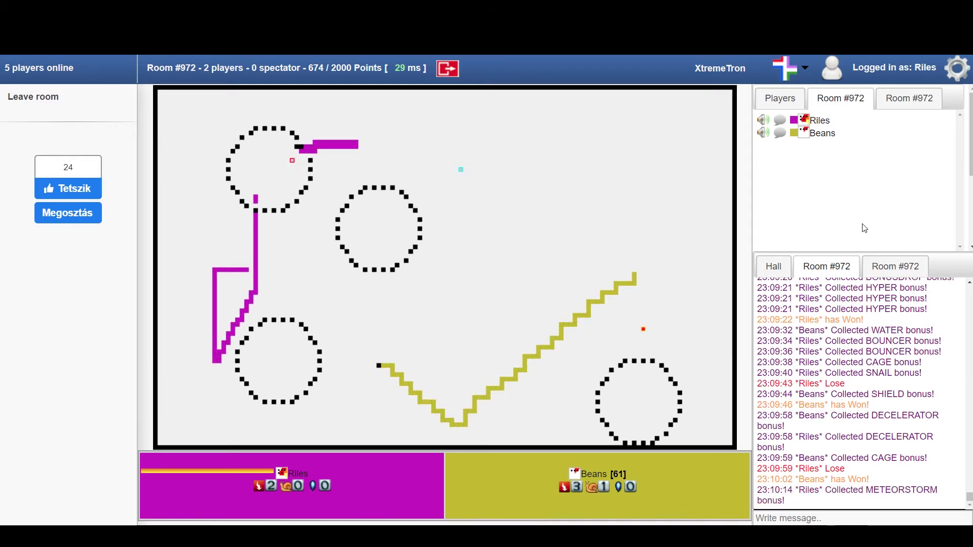
key("Down")
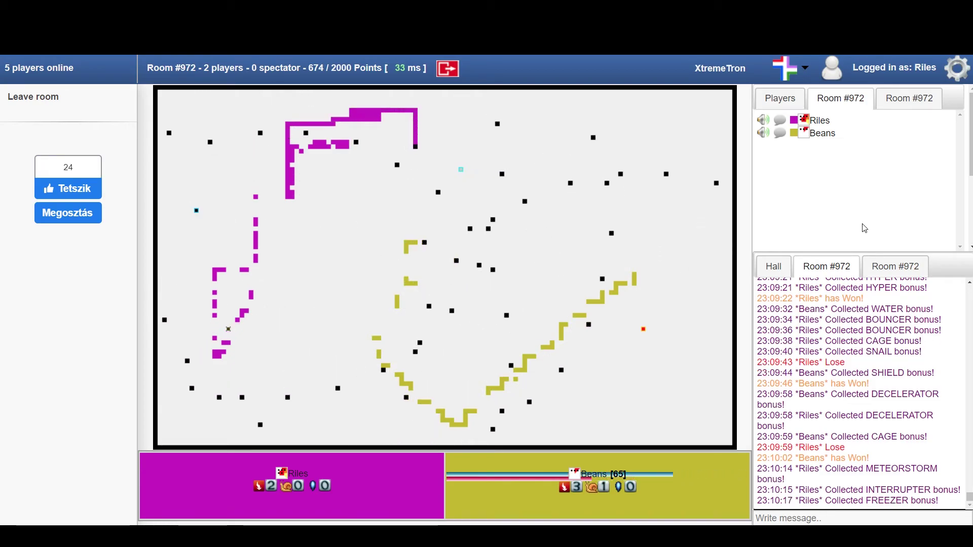
key("Left")
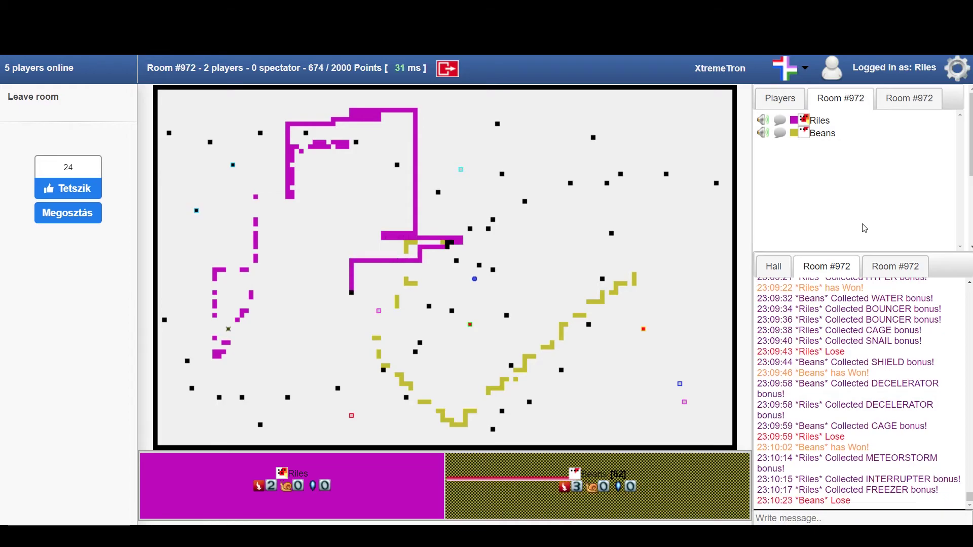
key("Down")
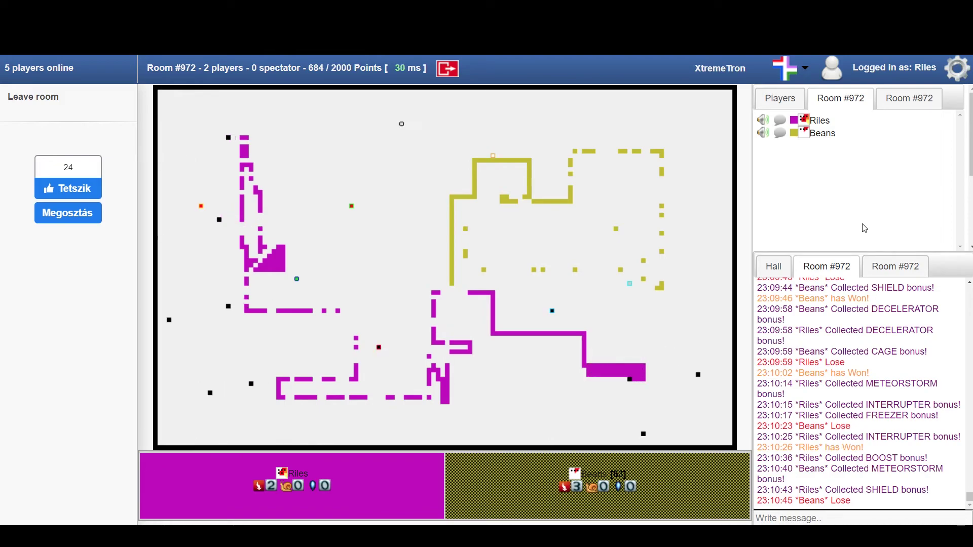
key("Up")
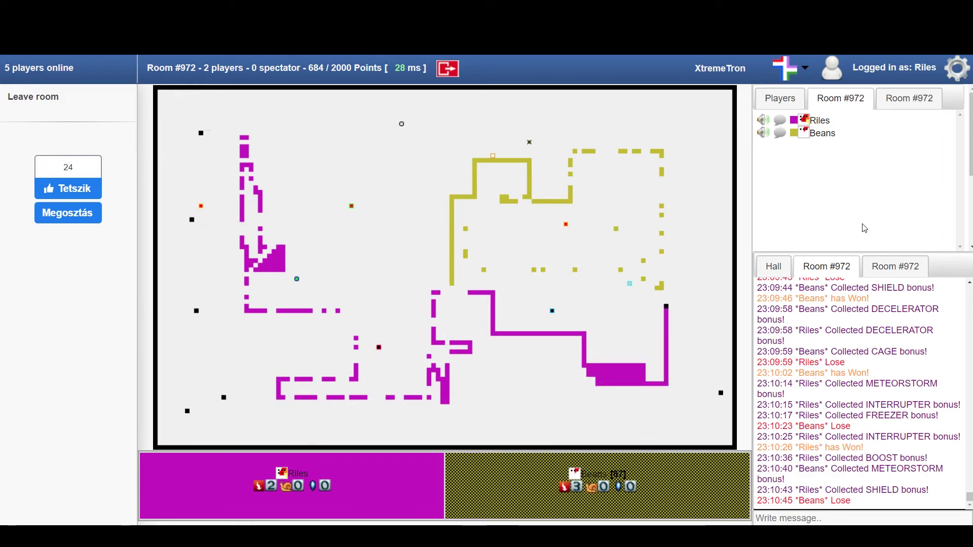
key("Left")
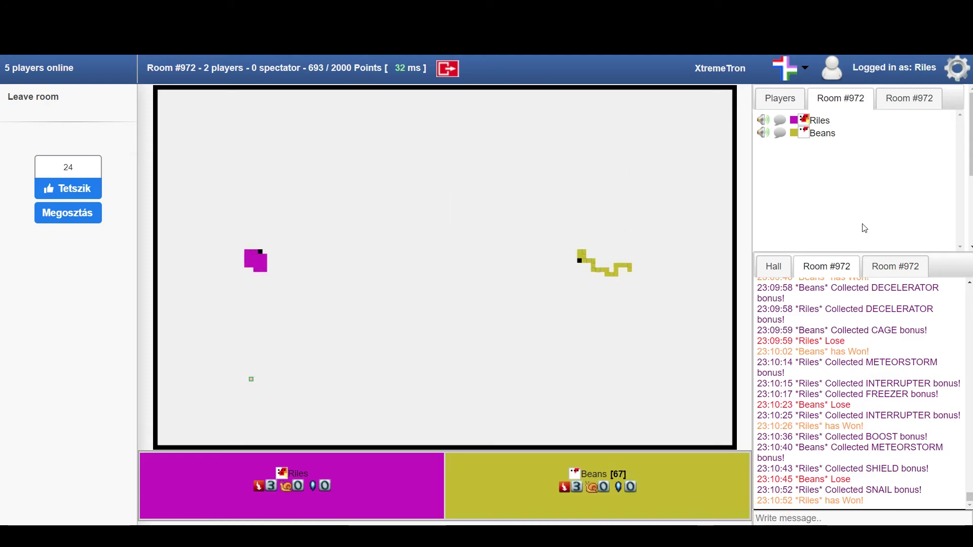
Step: Turn the magenta cycle right, then weave down, left and up as Beans crashes
key("Right")
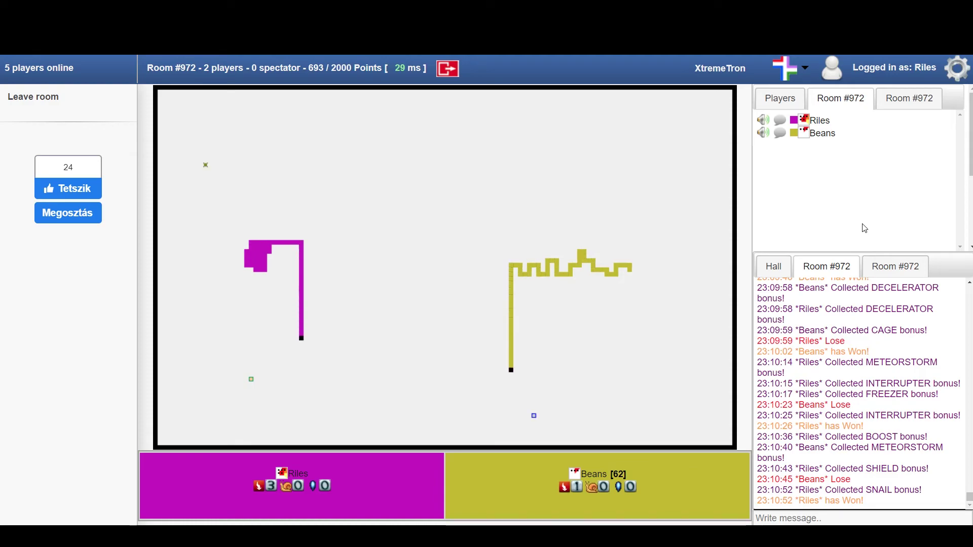
key("Left")
key("Up")
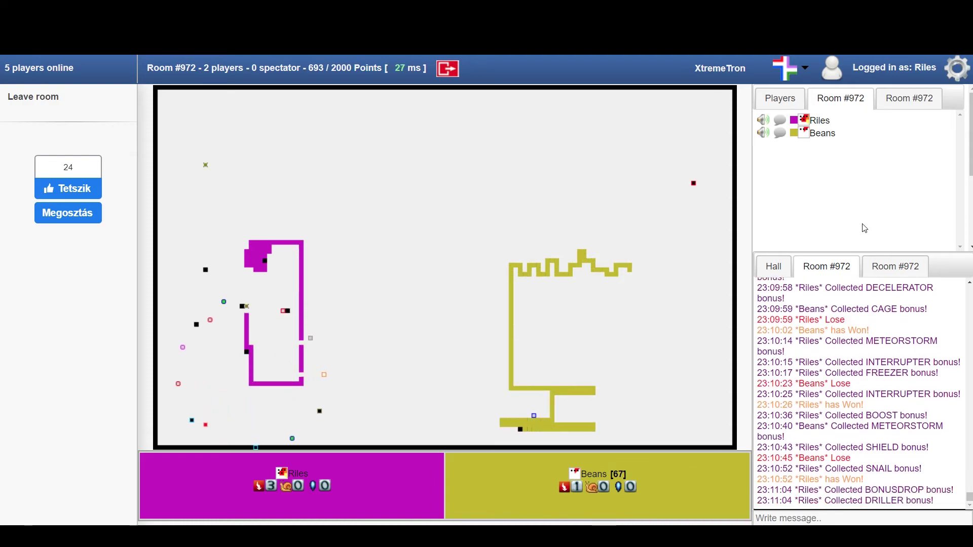
key("Left")
key("Down")
key("Left")
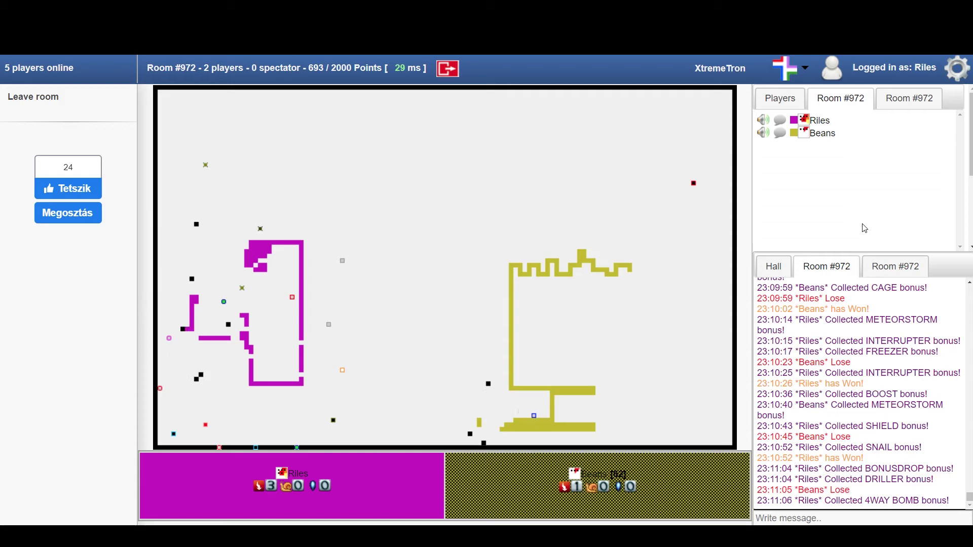
Step: Loop the cycle left, down and back up the left side
key("Down")
key("Left")
key("Up")
key("Right")
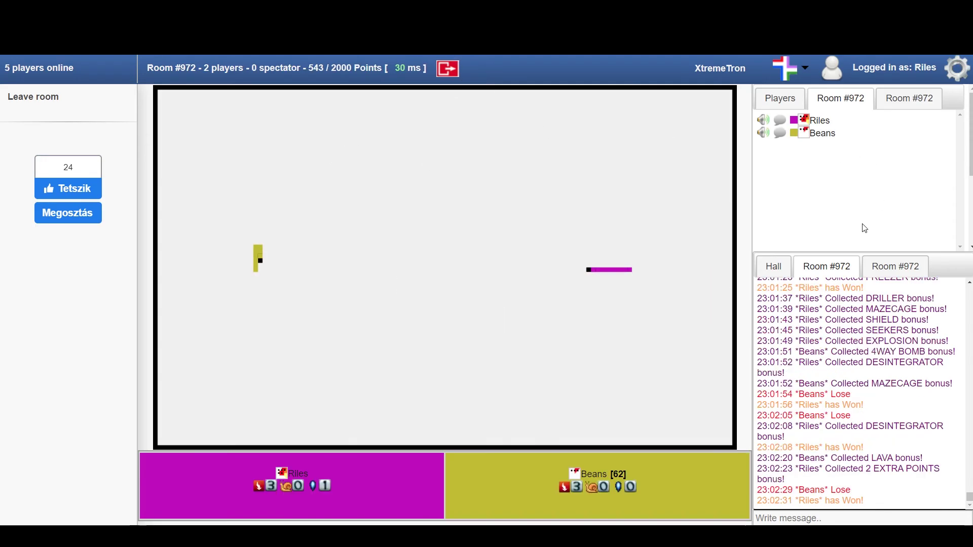
Step: Open the round steering right and up, then down, left and back upward
key("Right")
key("Up")
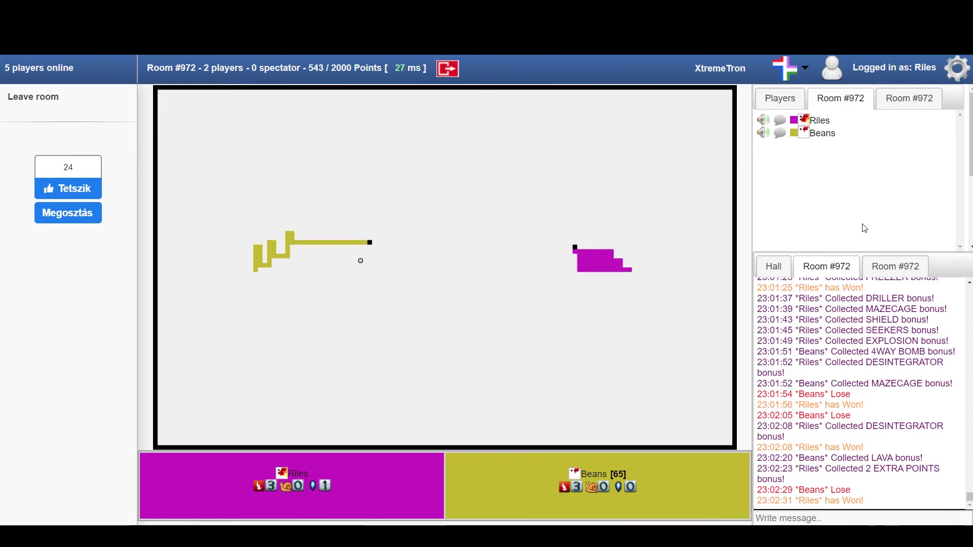
key("Down")
key("Left")
key("Up")
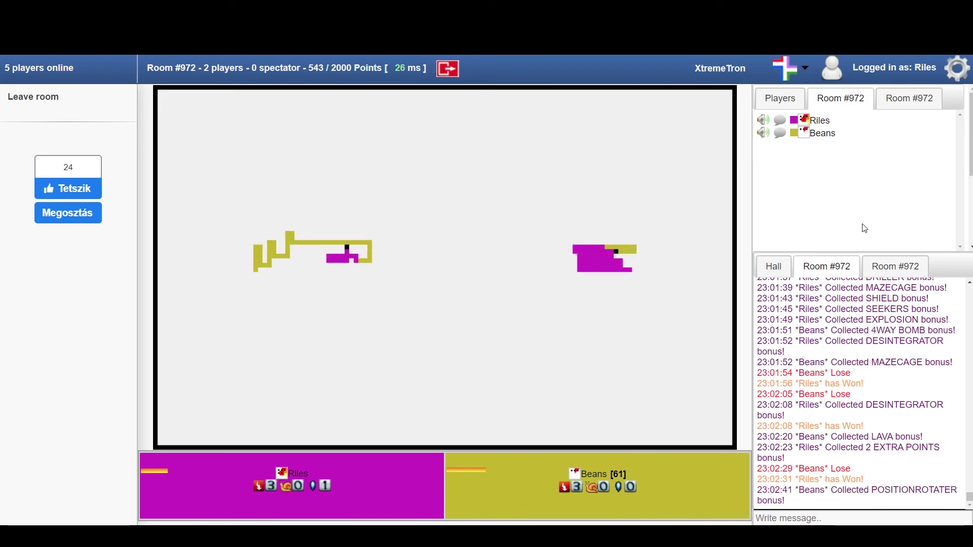
key("Up")
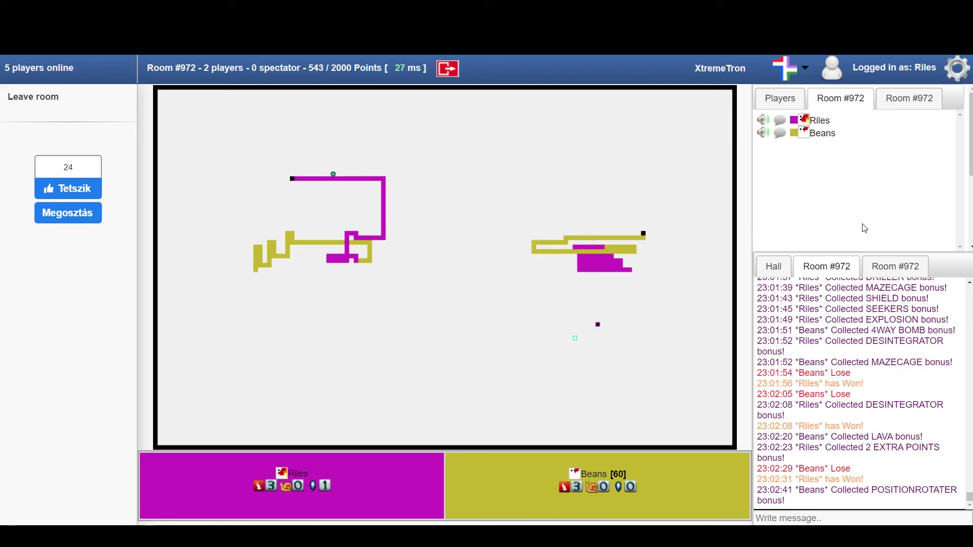
Step: Turn the cycle up, right and down, then run along the bottom
key("Up")
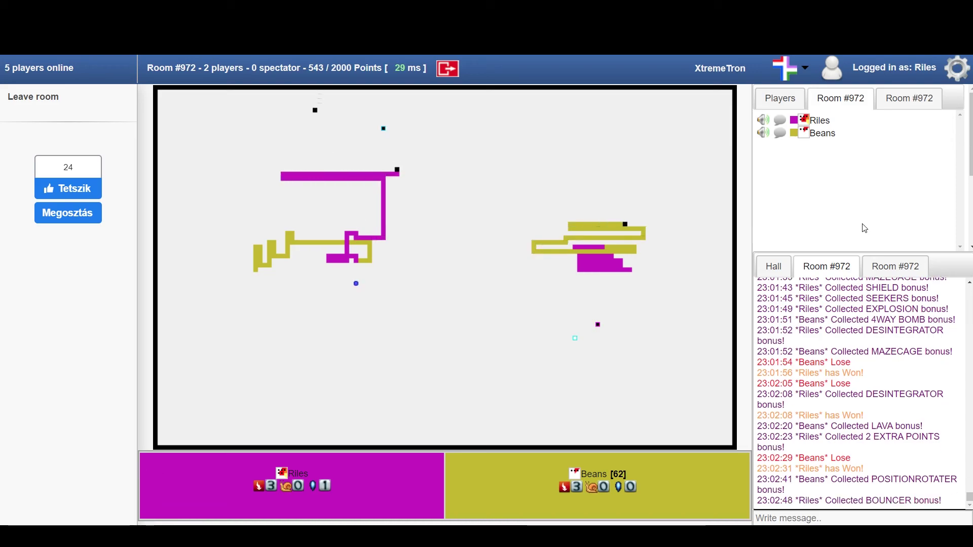
key("Right")
key("Down")
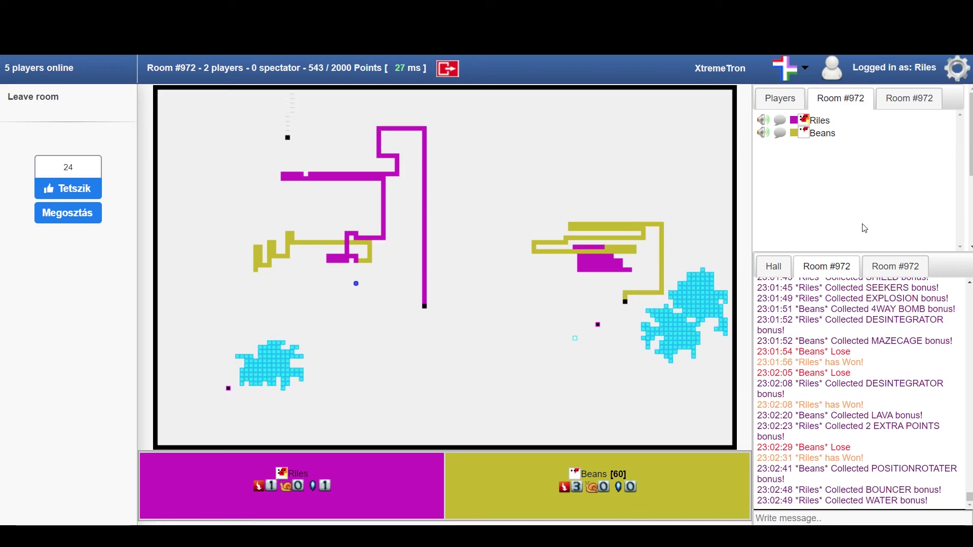
key("Right")
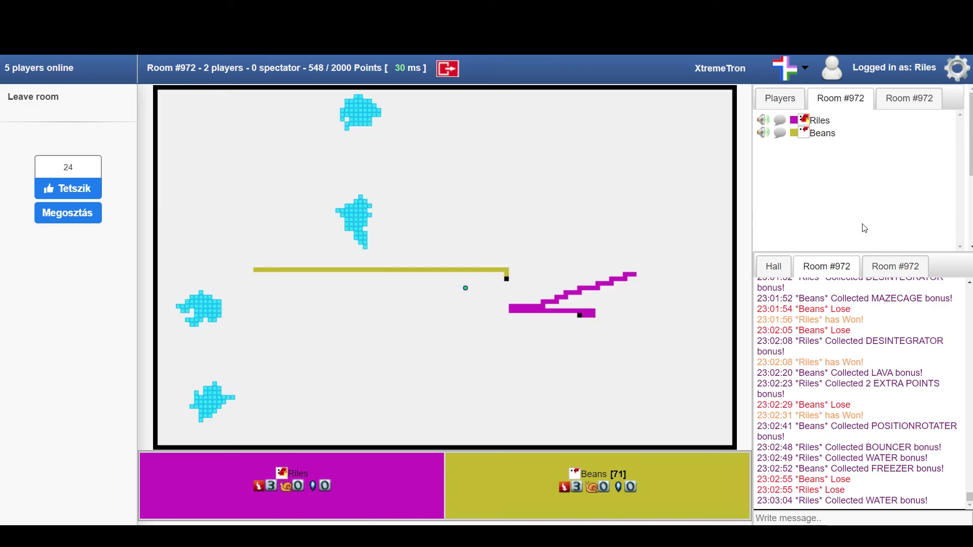
Step: Dodge the water blobs down and right, then make a final turn before crashing
key("Down")
key("Left")
key("Down")
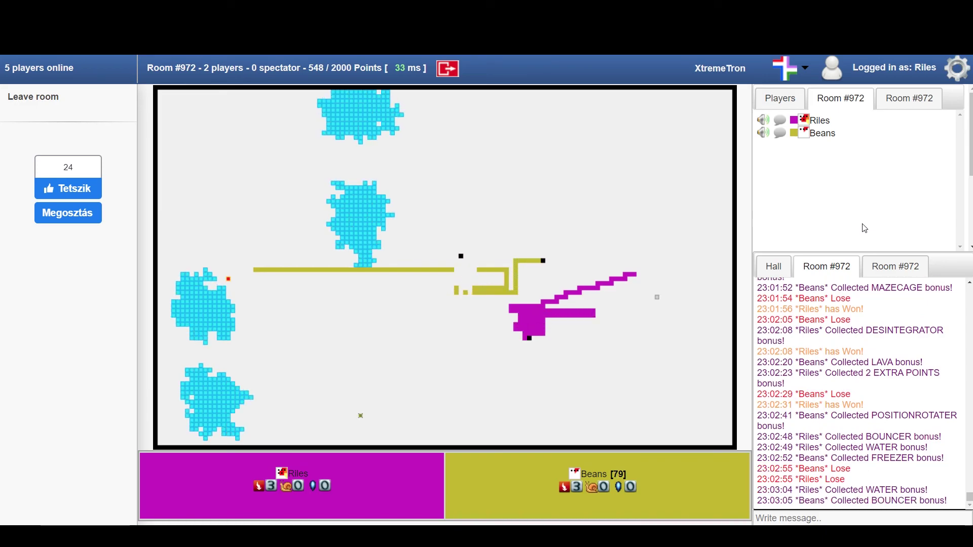
key("Right")
key("Up")
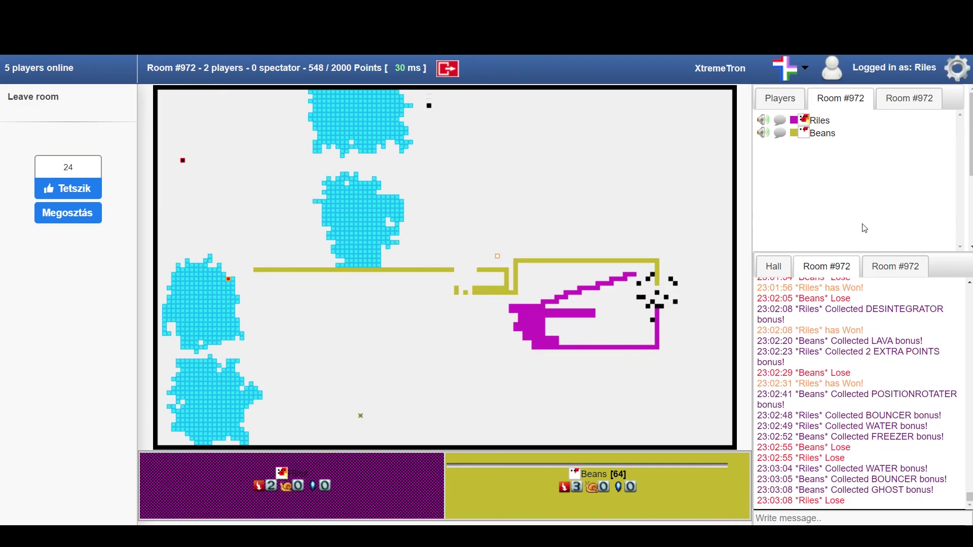